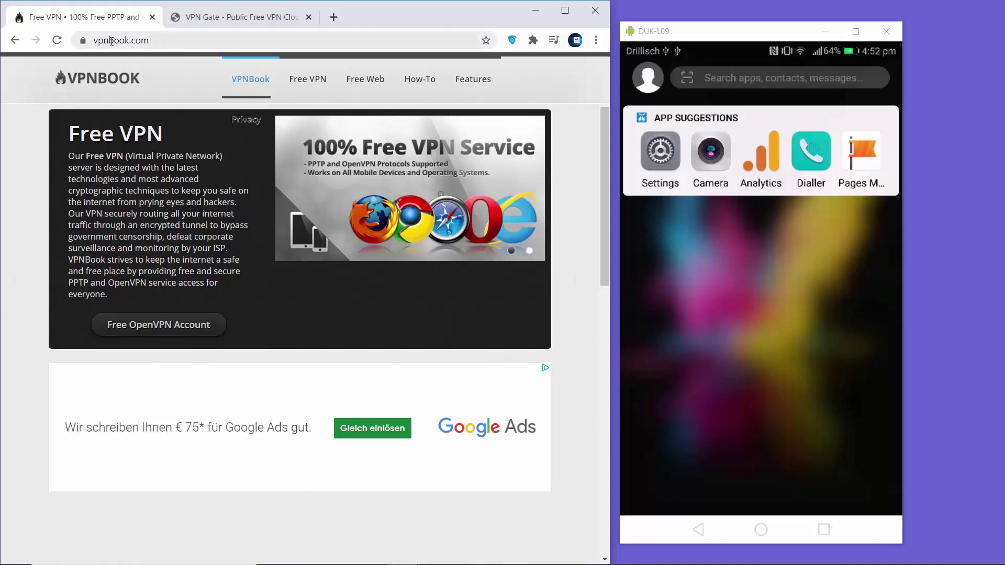
- Check the VPN Gate server list, then return to the VPNBook tab
{"action": "left_click", "coordinate": [220, 21]}
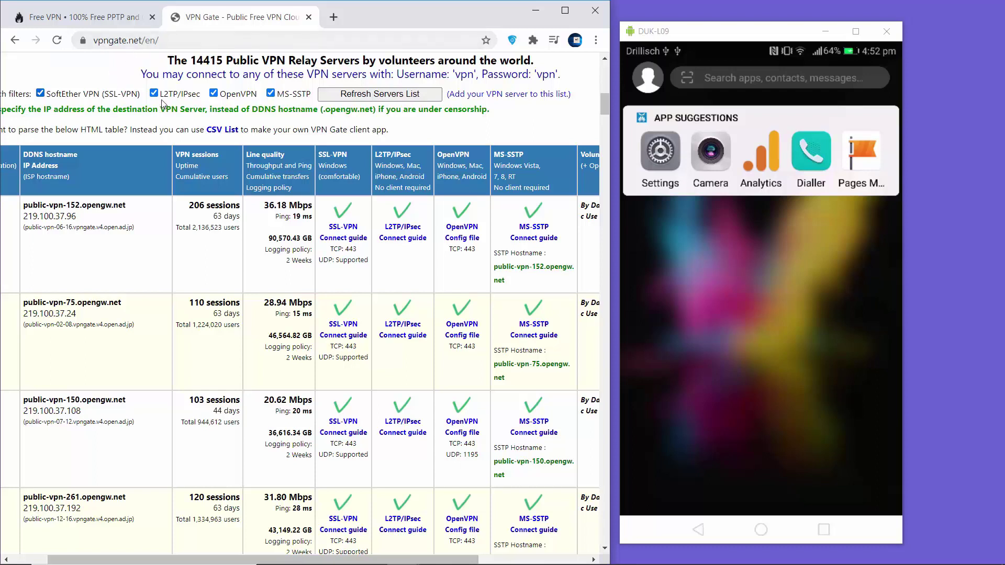
{"action": "left_click", "coordinate": [118, 24]}
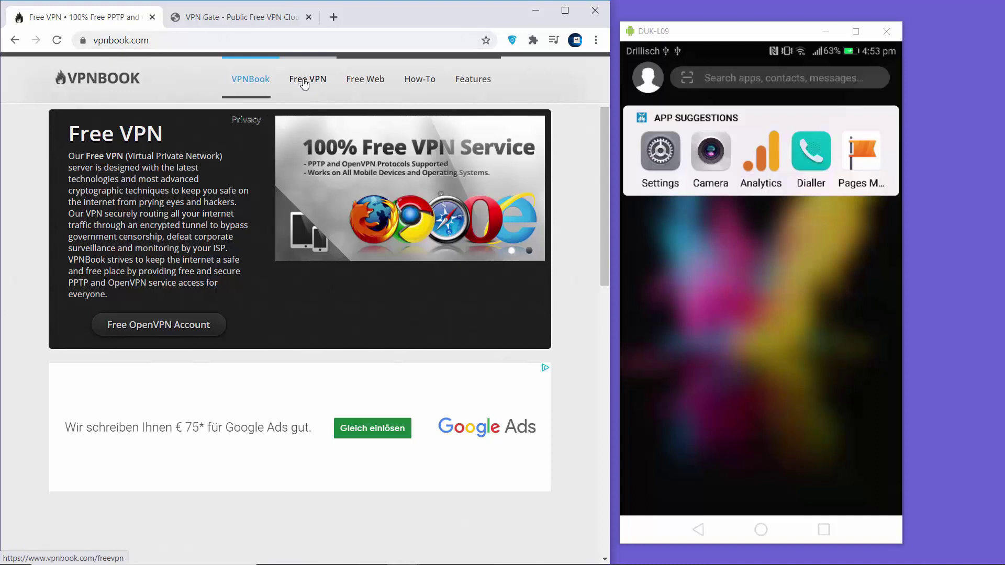
- Open VPNBook's Free VPN accounts page, glancing at VPN Gate in between
{"action": "left_click", "coordinate": [304, 85]}
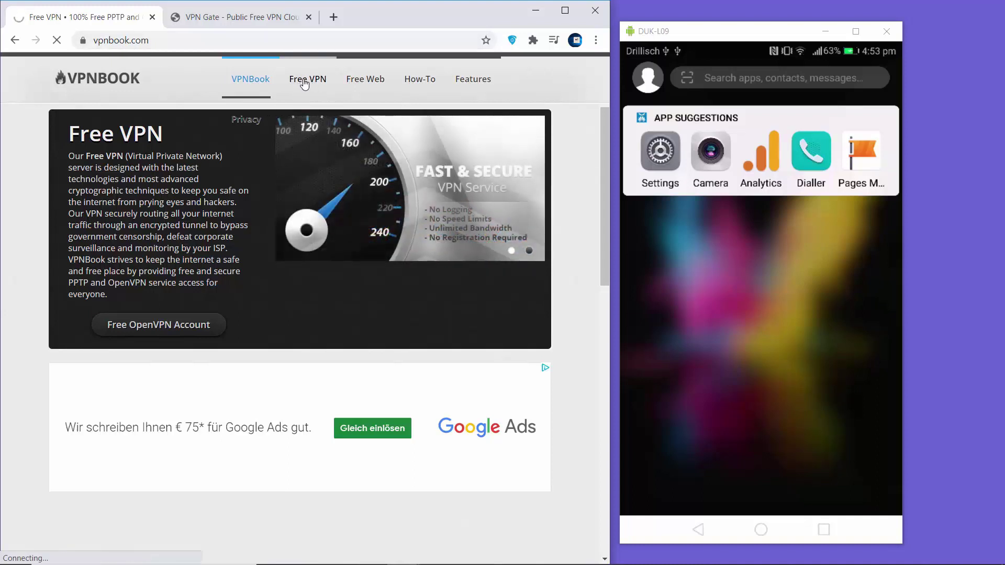
{"action": "left_click", "coordinate": [246, 17]}
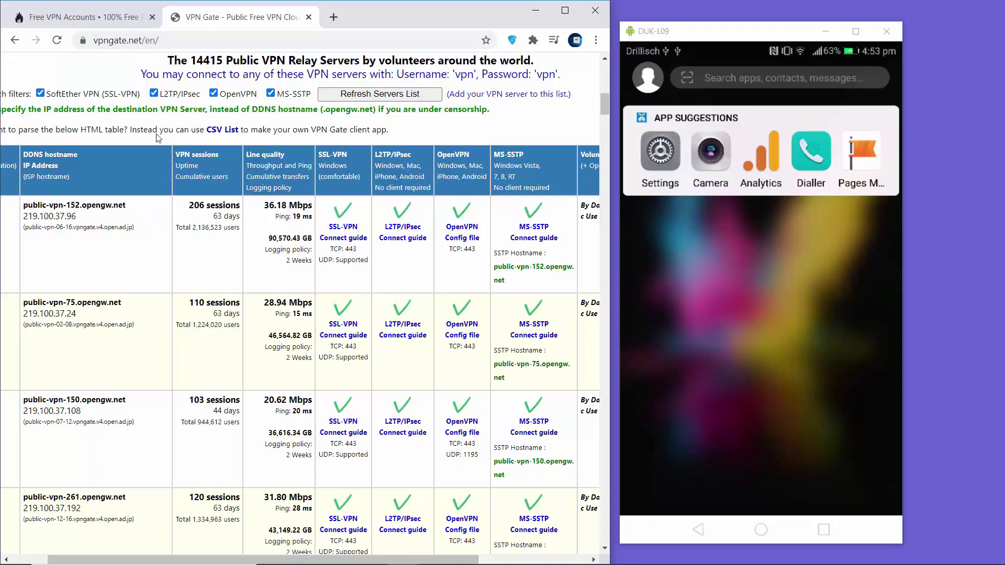
{"action": "left_click", "coordinate": [105, 23]}
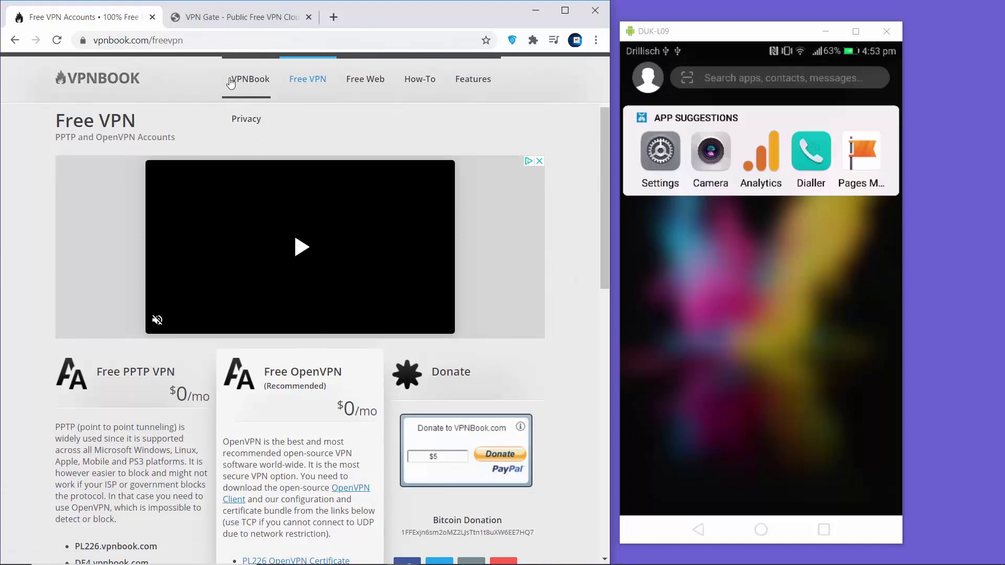
- Scroll to the PPTP server list and select the us1.vpnbook.com hostname
{"action": "scroll", "coordinate": [173, 227], "scroll_direction": "down", "scroll_amount": 3}
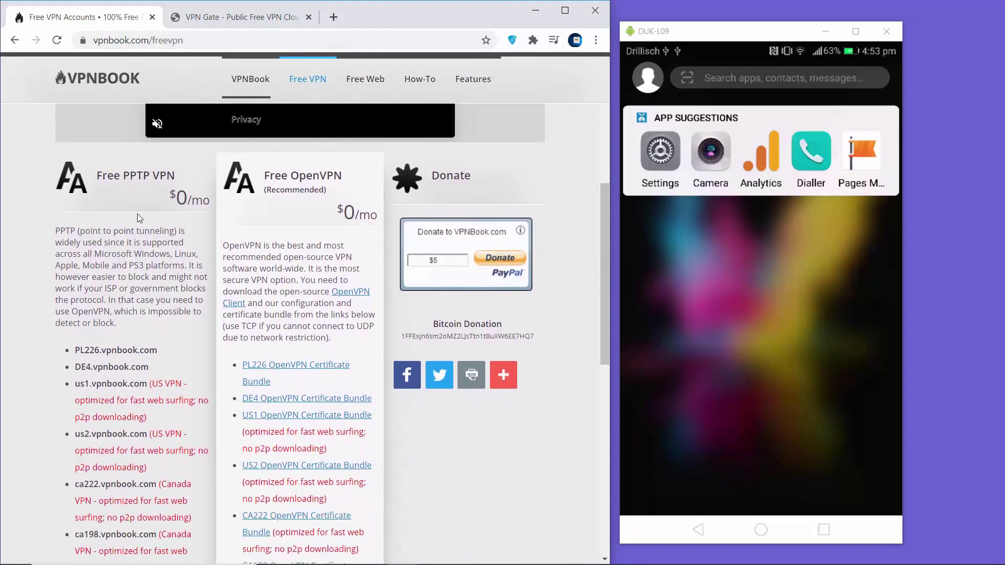
{"action": "scroll", "coordinate": [138, 215], "scroll_direction": "down", "scroll_amount": 1}
{"action": "scroll", "coordinate": [161, 184], "scroll_direction": "up", "scroll_amount": 1}
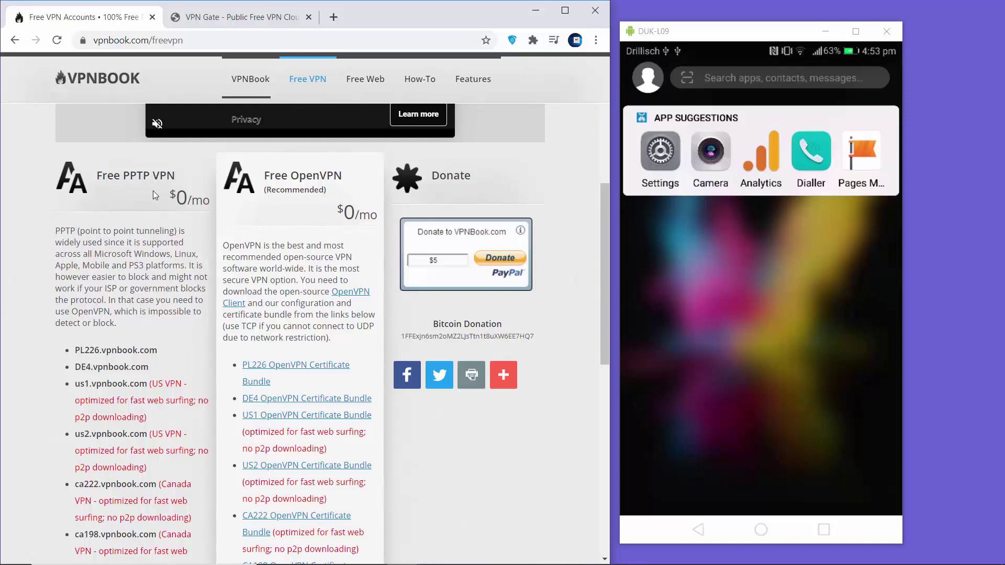
{"action": "scroll", "coordinate": [147, 206], "scroll_direction": "down", "scroll_amount": 1}
{"action": "scroll", "coordinate": [145, 205], "scroll_direction": "down", "scroll_amount": 3}
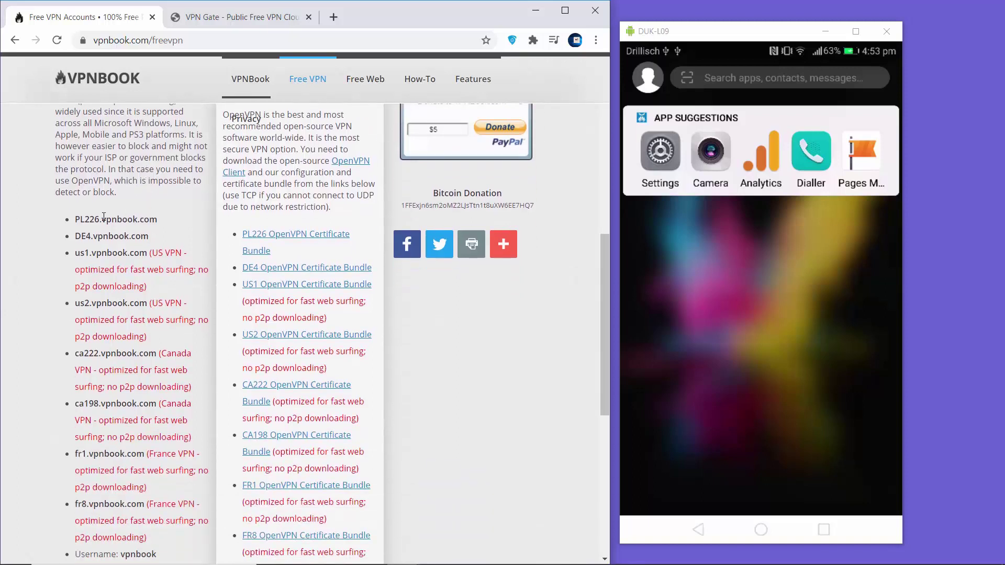
{"action": "scroll", "coordinate": [104, 217], "scroll_direction": "down", "scroll_amount": 1}
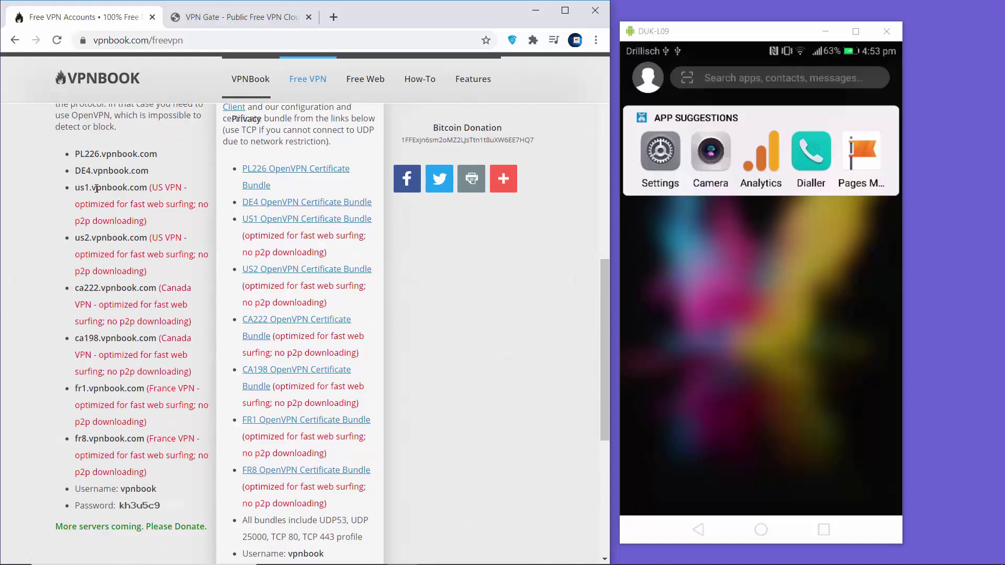
{"action": "left_click_drag", "start_coordinate": [76, 191], "coordinate": [148, 192]}
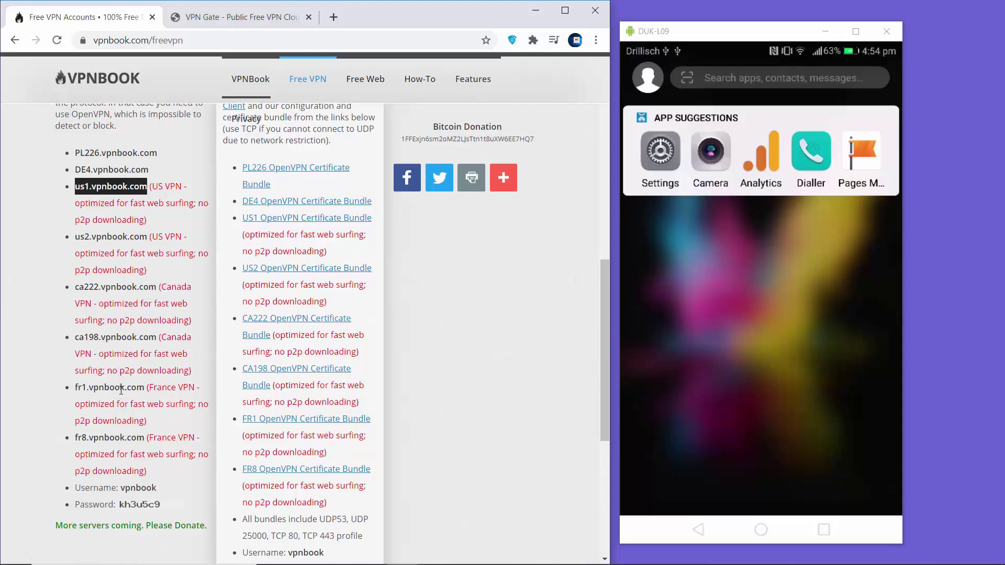
{"action": "scroll", "coordinate": [94, 407], "scroll_direction": "down", "scroll_amount": 1}
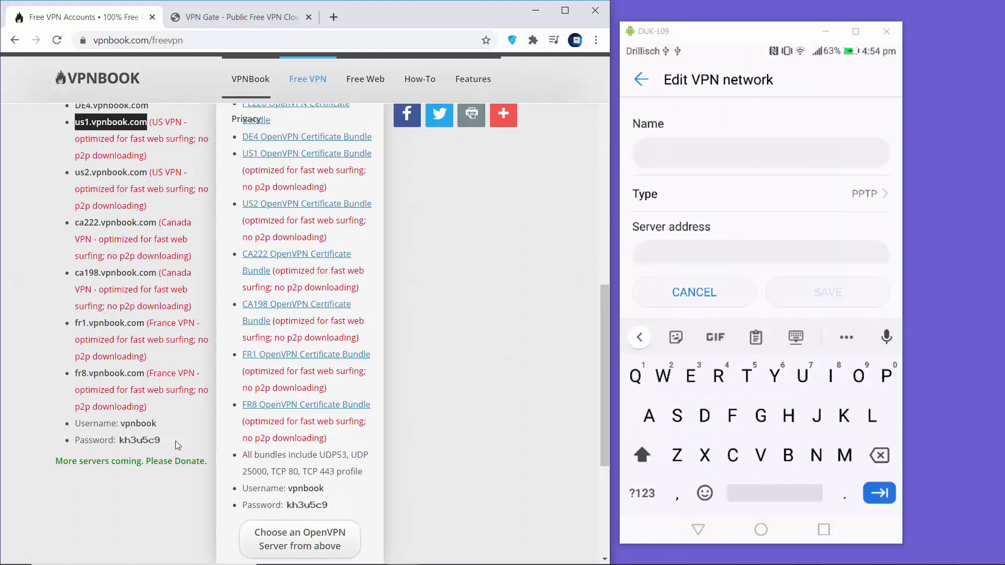
- Enter 'Vpnbook' as the VPN profile name
{"action": "type", "text": "V"}
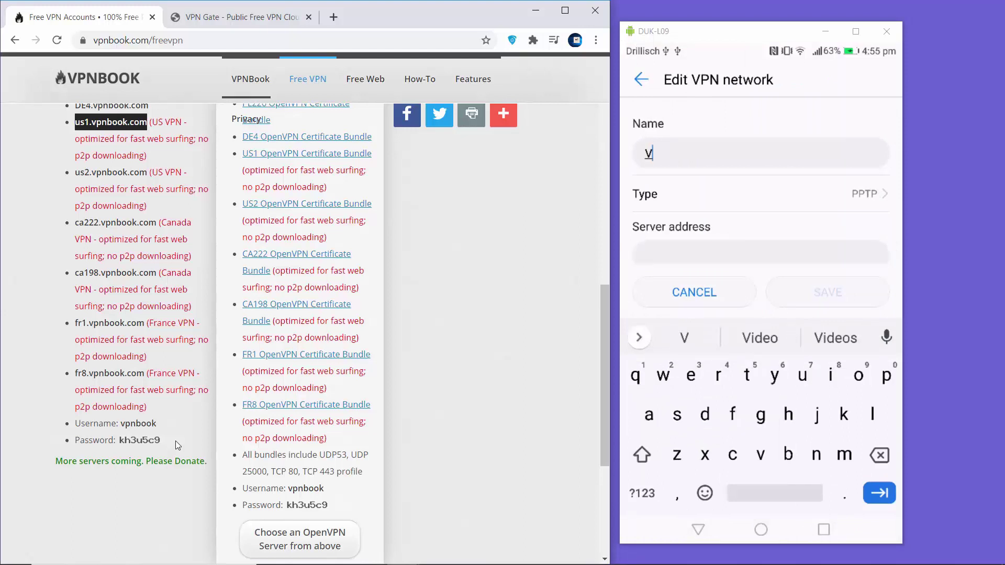
{"action": "type", "text": "pnbook"}
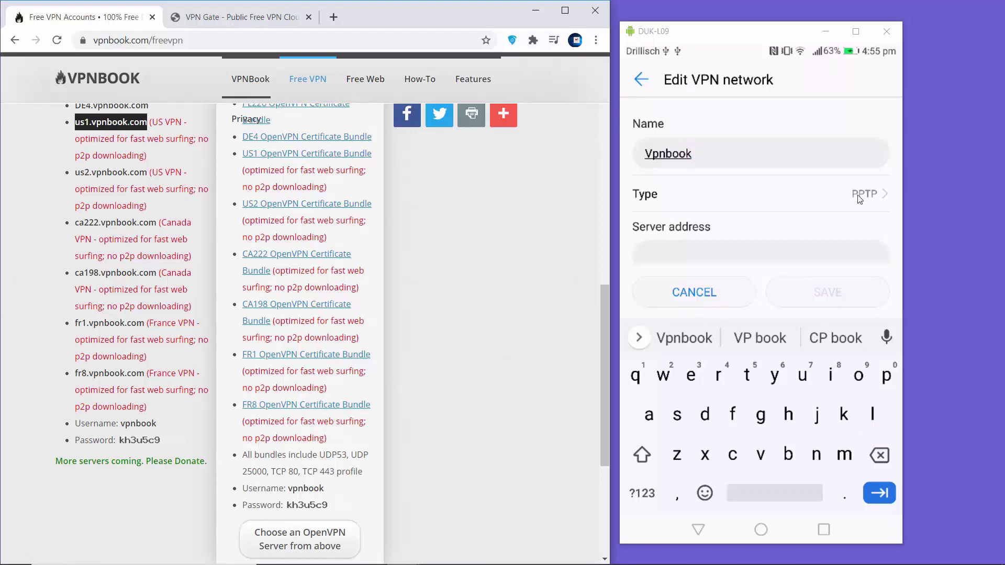
{"action": "scroll", "coordinate": [102, 215], "scroll_direction": "up", "scroll_amount": 6}
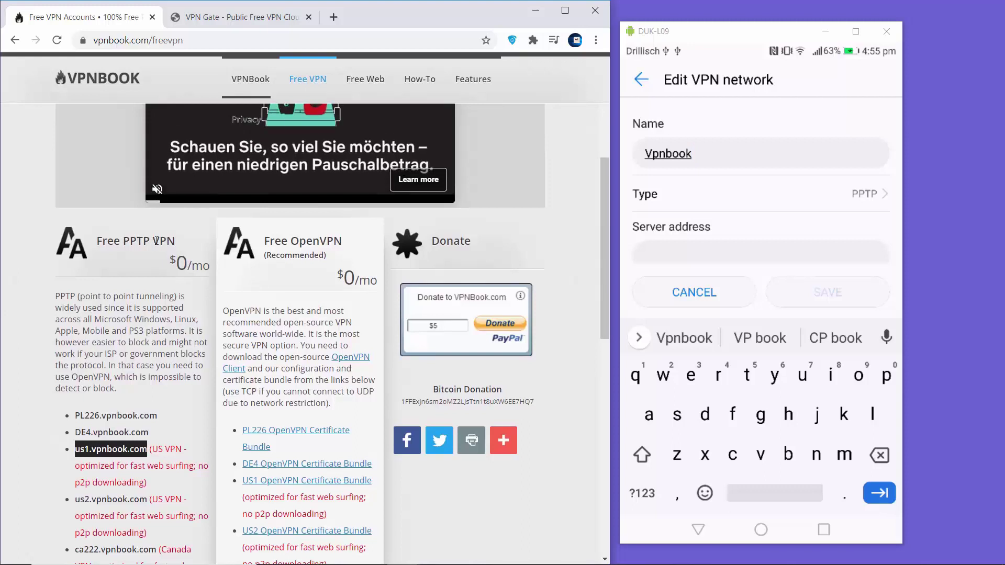
{"action": "scroll", "coordinate": [145, 257], "scroll_direction": "down", "scroll_amount": 3}
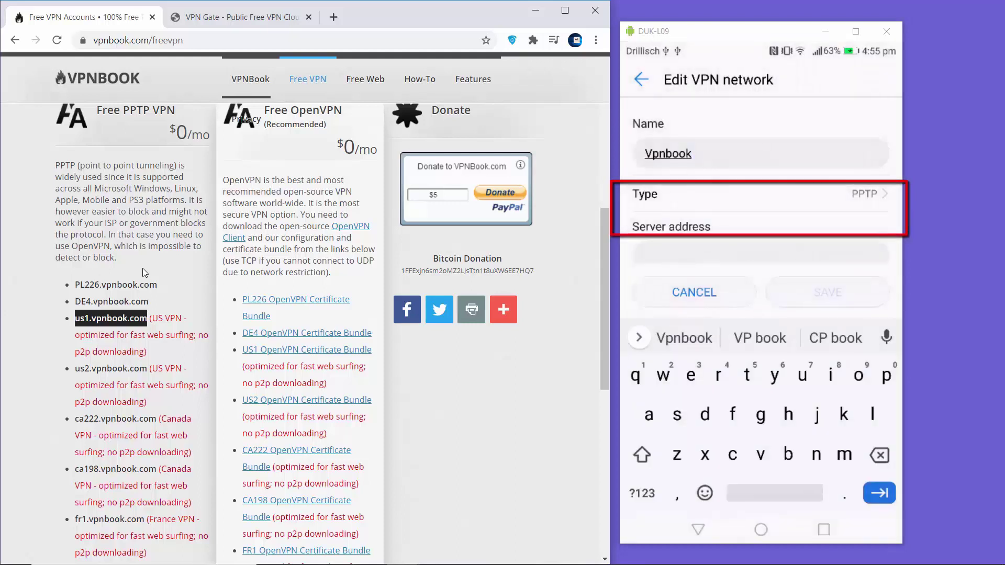
{"action": "scroll", "coordinate": [145, 270], "scroll_direction": "down", "scroll_amount": 1}
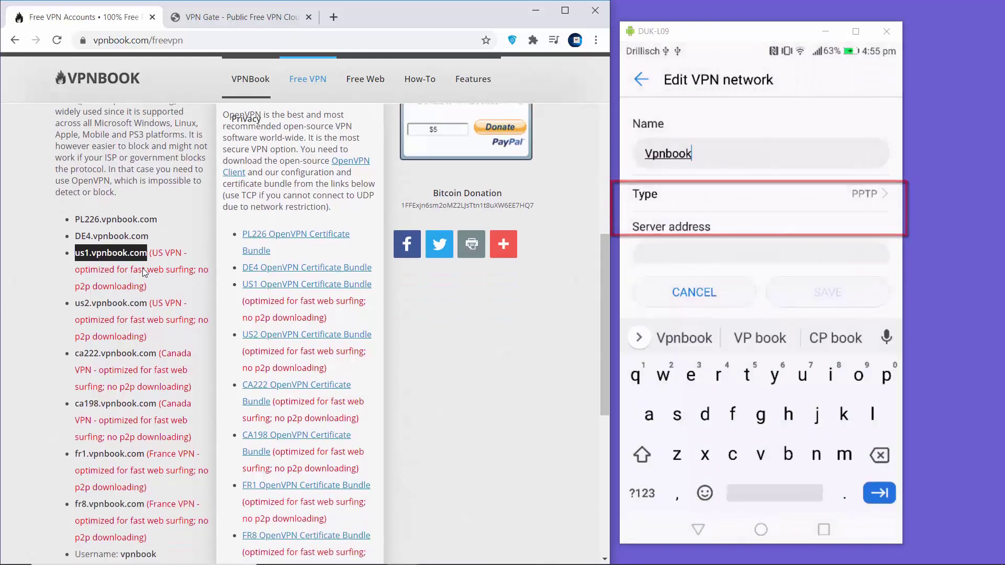
- Copy us1.vpnbook.com from the web page and paste it as the Server address
{"action": "left_click", "coordinate": [695, 262]}
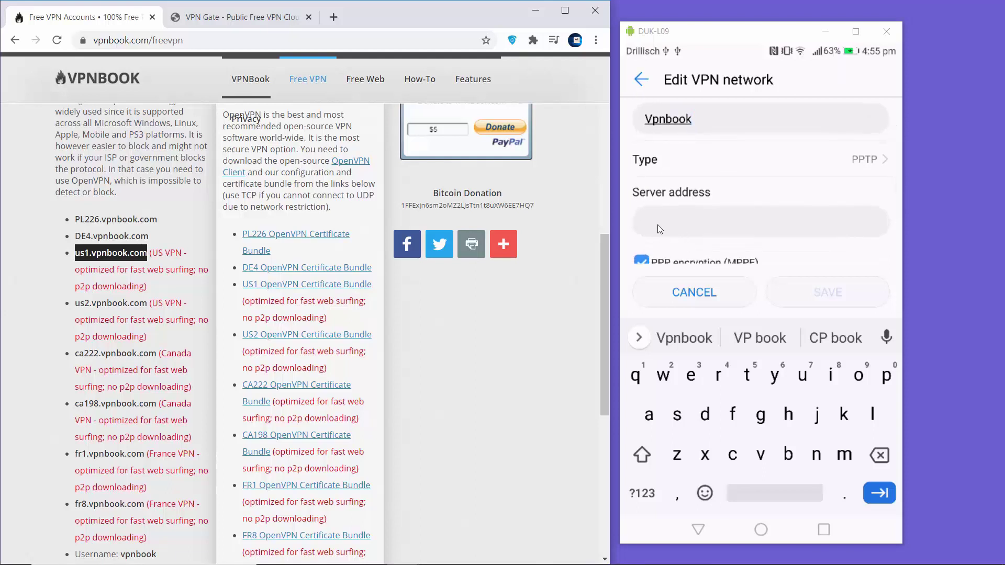
{"action": "left_click_drag", "start_coordinate": [146, 252], "coordinate": [76, 253]}
{"action": "right_click", "coordinate": [94, 252]}
{"action": "left_click", "coordinate": [113, 261]}
{"action": "scroll", "coordinate": [145, 322], "scroll_direction": "down", "scroll_amount": 1}
{"action": "scroll", "coordinate": [145, 322], "scroll_direction": "down", "scroll_amount": 1}
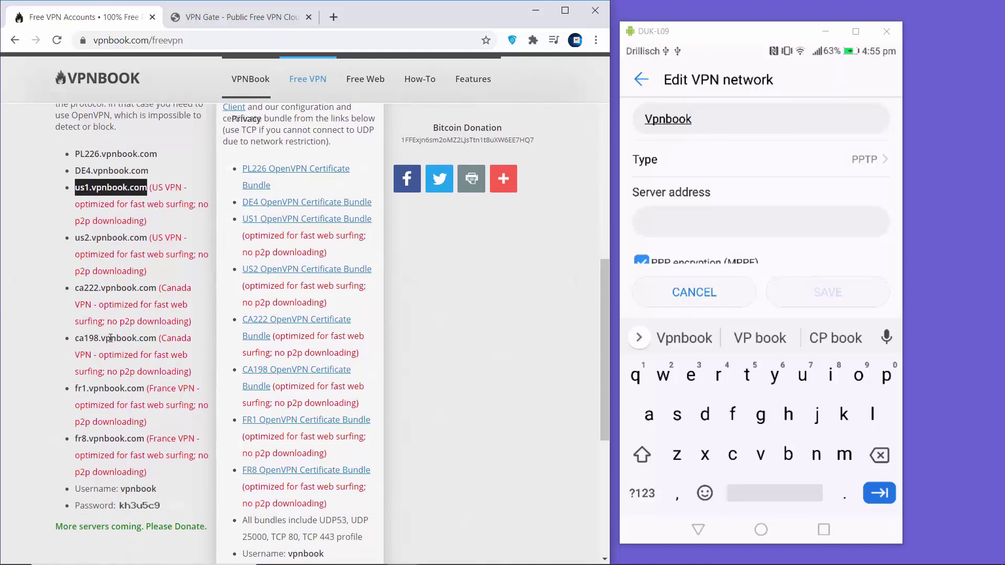
{"action": "left_click", "coordinate": [782, 235]}
{"action": "key", "text": "ctrl+v"}
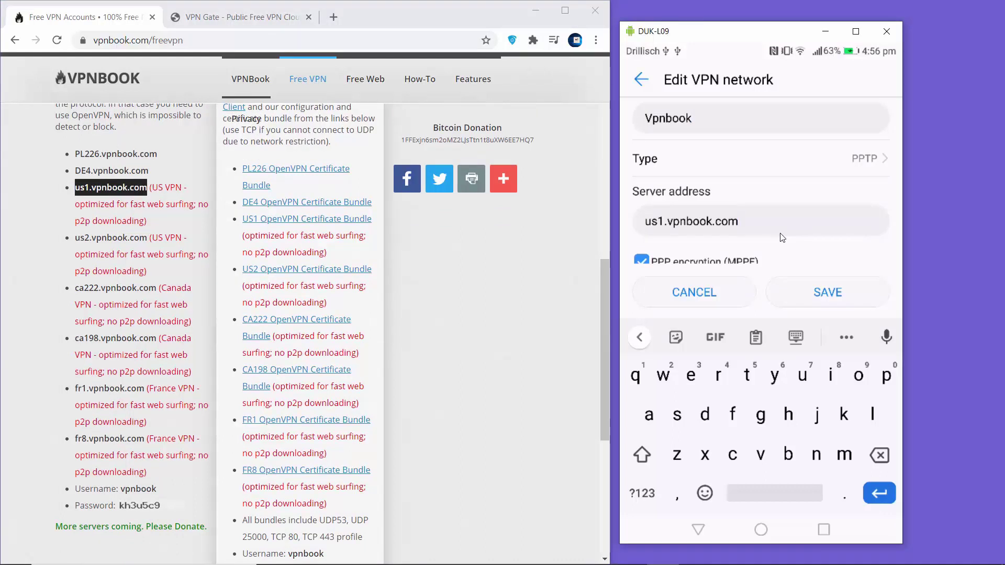
{"action": "scroll", "coordinate": [782, 237], "scroll_direction": "down", "scroll_amount": 1}
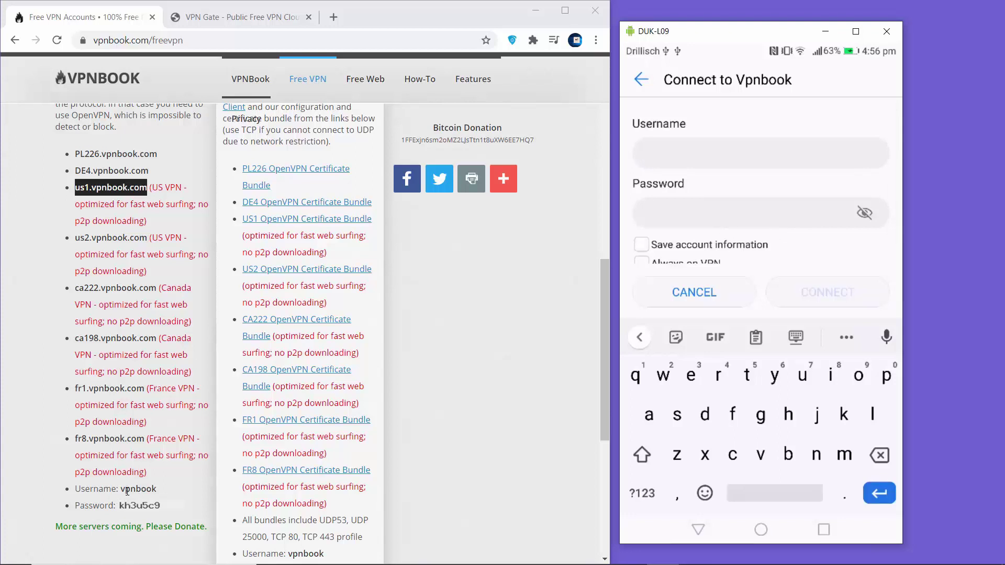
- Fill the Connect to Vpnbook dialog with the VPNBook account username and password
{"action": "left_click_drag", "start_coordinate": [75, 489], "coordinate": [155, 506]}
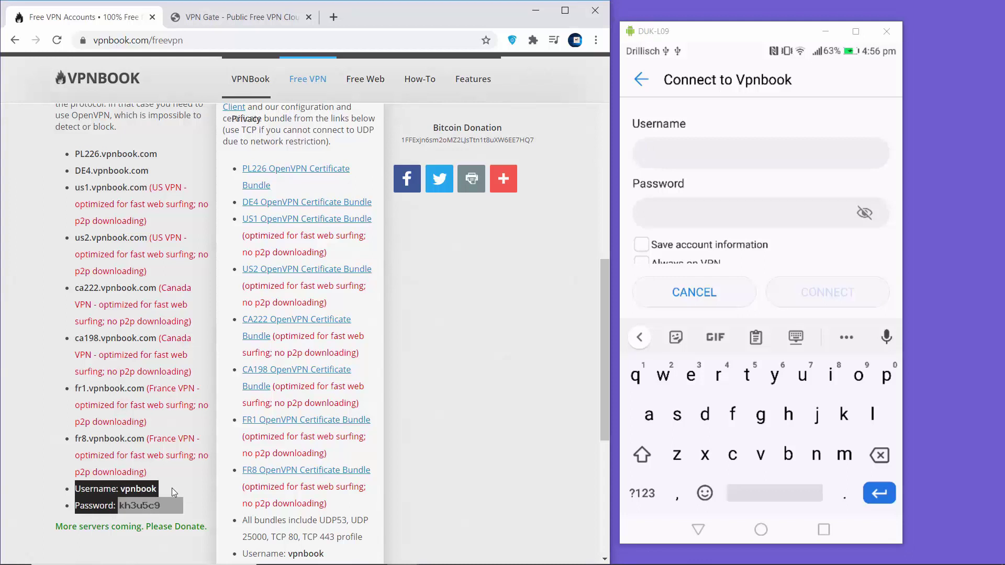
{"action": "left_click", "coordinate": [172, 488]}
{"action": "type", "text": "v"}
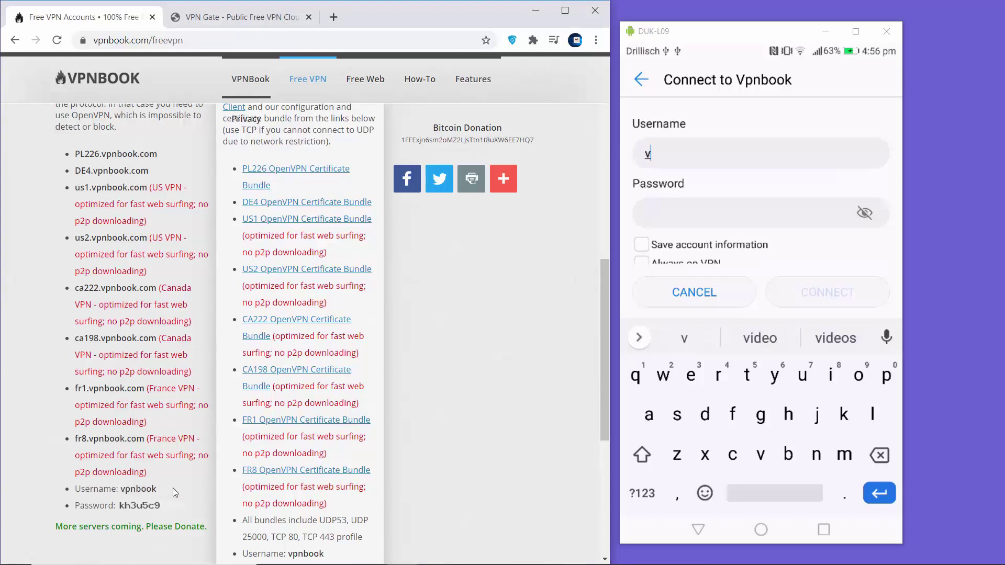
{"action": "type", "text": "pnb"}
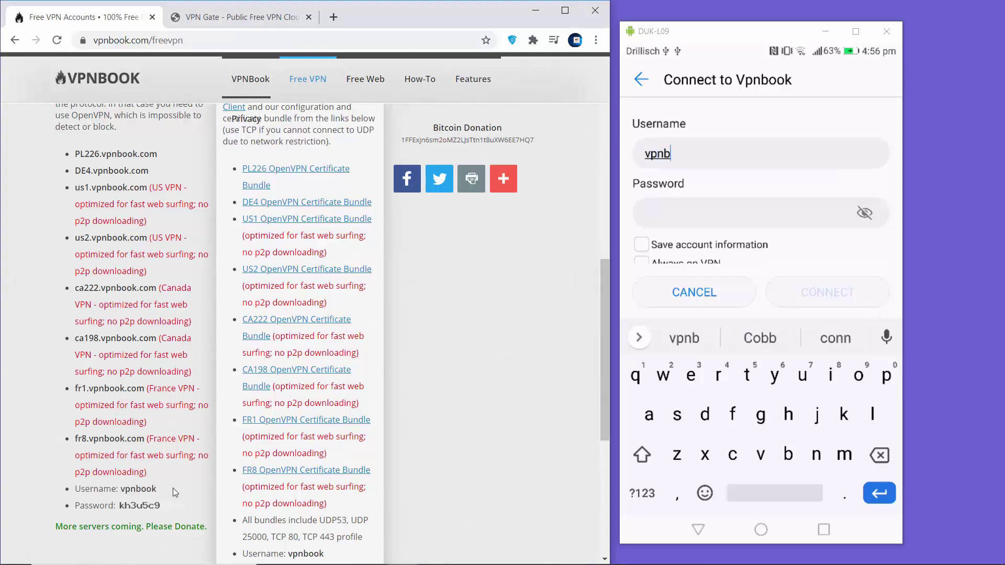
{"action": "type", "text": "ook"}
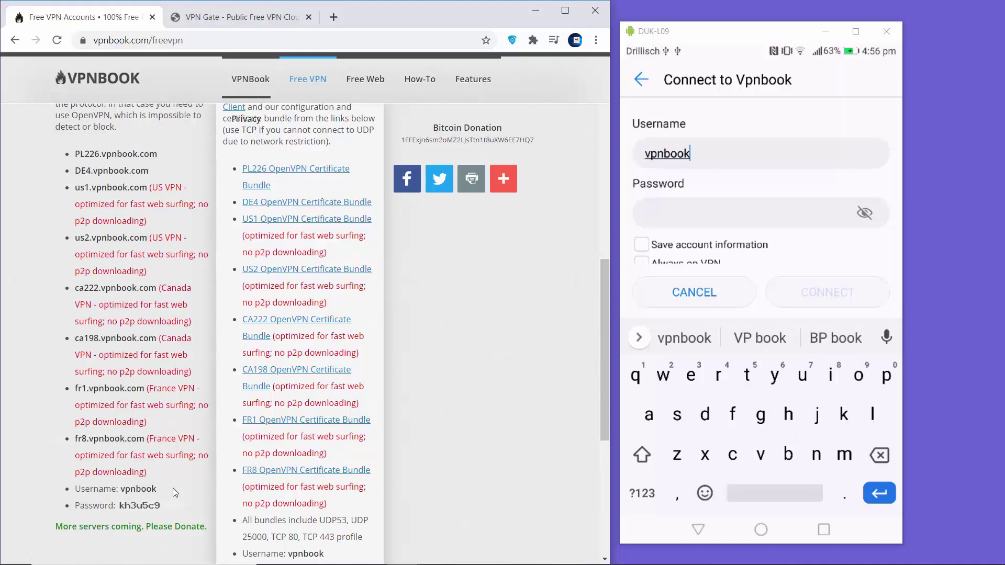
{"action": "key", "text": "Tab"}
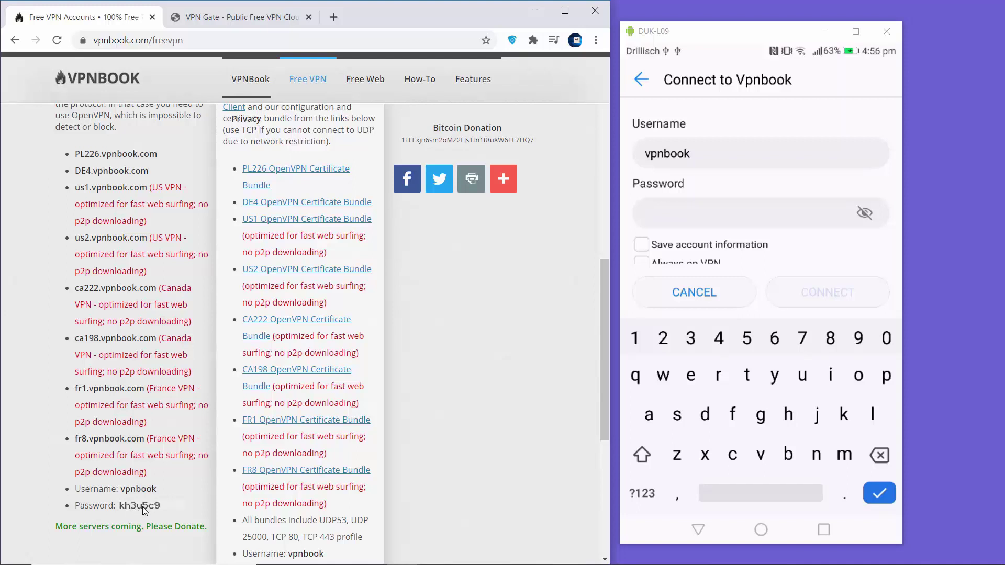
{"action": "type", "text": "kh3u5c9"}
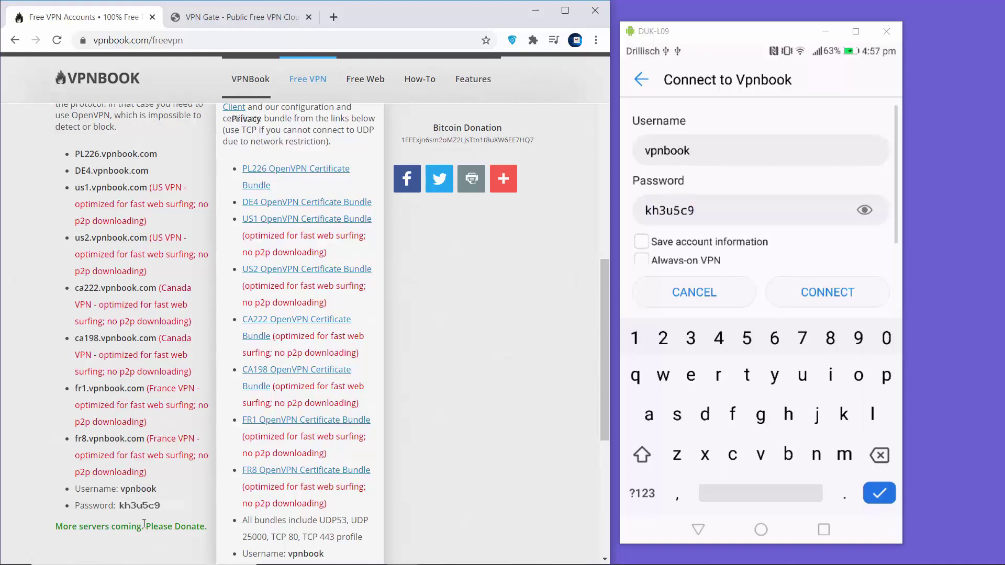
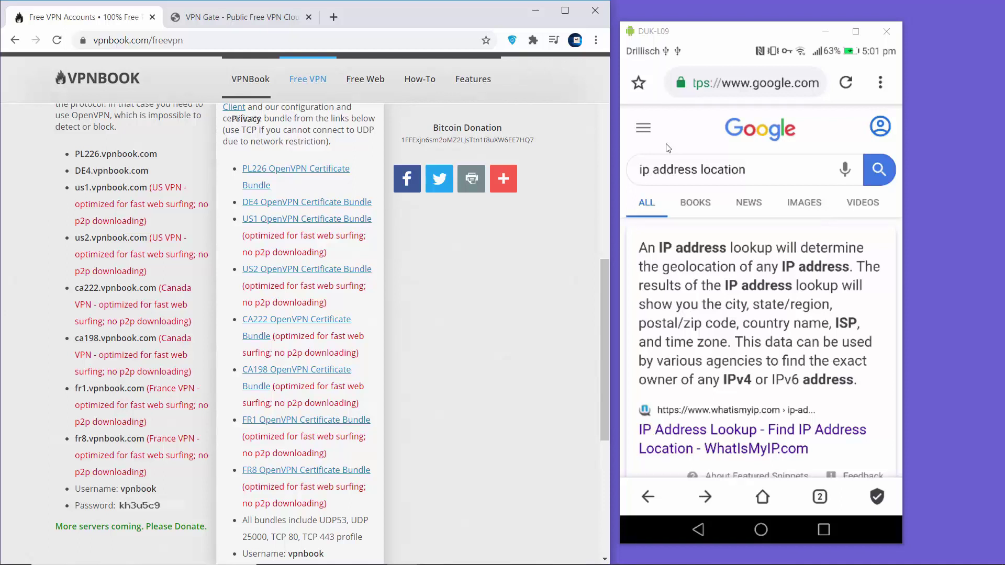
- On the phone, bring up iplocation.net's details showing Manassas, Virginia via us1.vpnbook.com
{"action": "scroll", "coordinate": [669, 148], "scroll_direction": "down", "scroll_amount": 5}
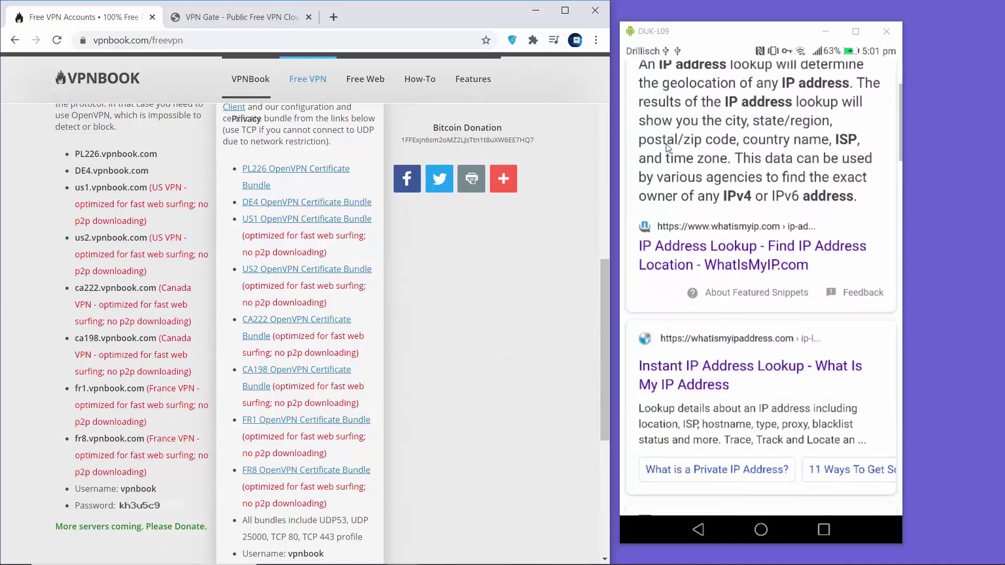
{"action": "scroll", "coordinate": [669, 148], "scroll_direction": "down", "scroll_amount": 3}
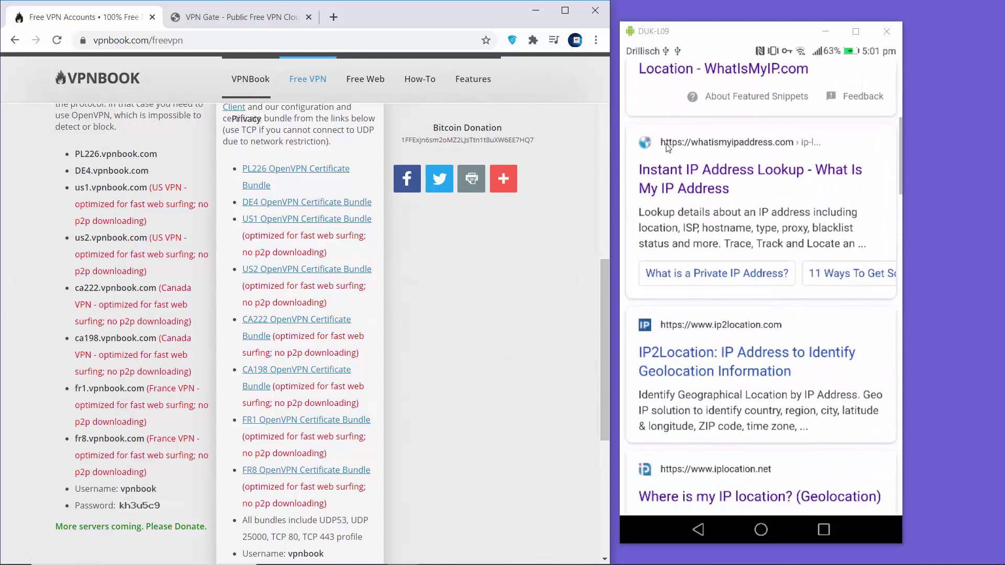
{"action": "scroll", "coordinate": [669, 148], "scroll_direction": "down", "scroll_amount": 2}
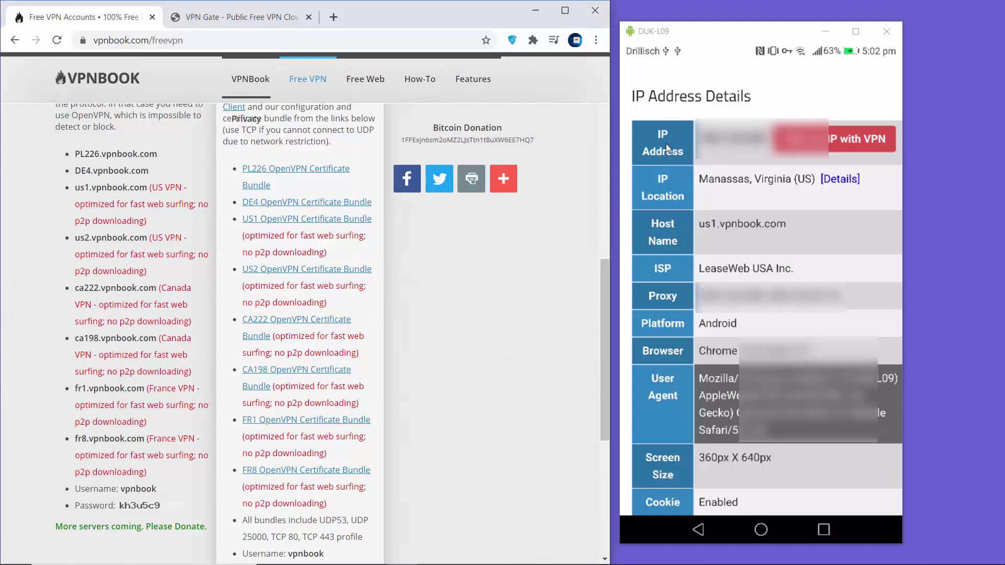
{"action": "left_click_drag", "start_coordinate": [666, 143], "coordinate": [676, 148]}
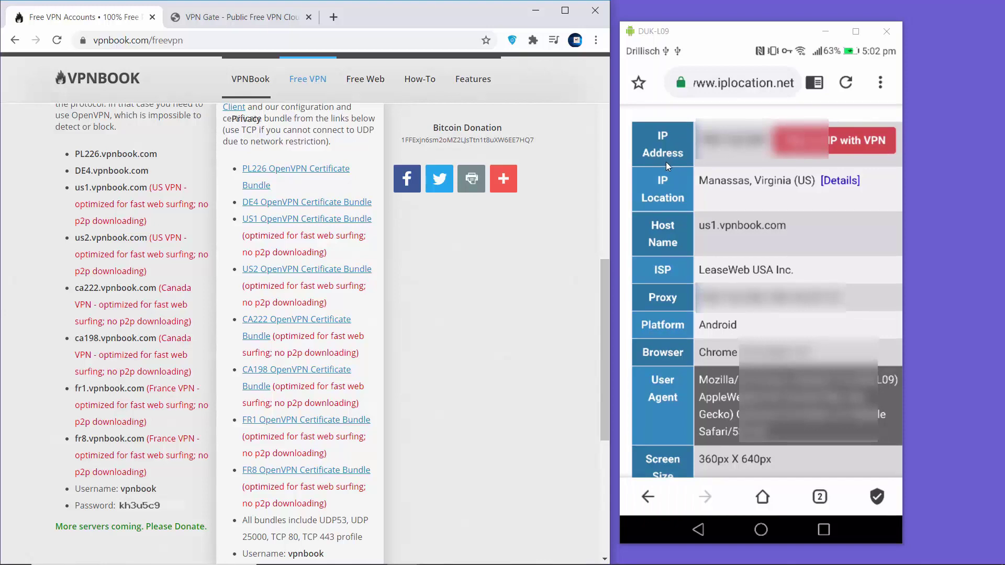
- In VPN Gate, highlight hostname public-vpn-152.opengw.net and the shared username and password
{"action": "left_click", "coordinate": [258, 20]}
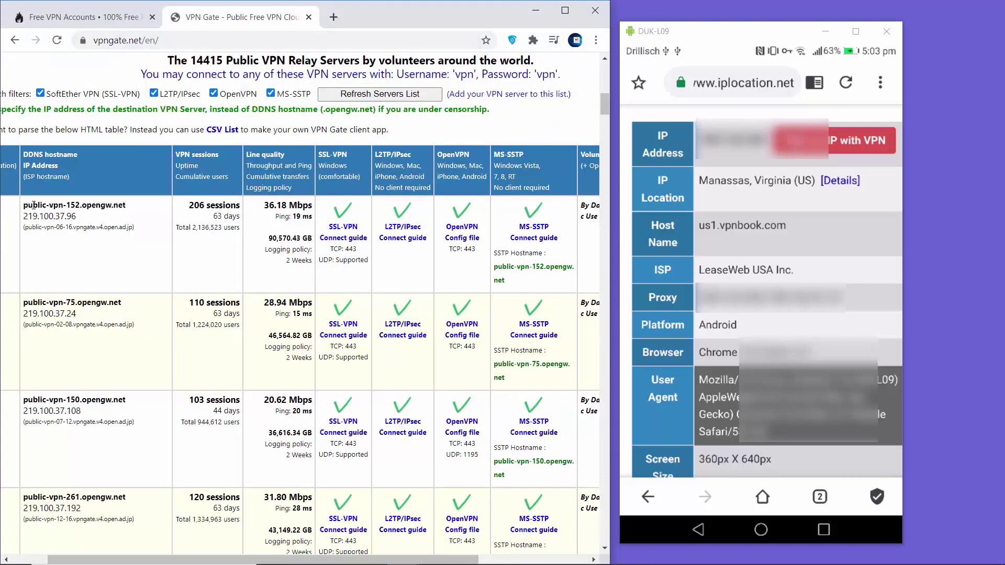
{"action": "left_click_drag", "start_coordinate": [24, 206], "coordinate": [124, 207]}
{"action": "double_click", "coordinate": [465, 75]}
{"action": "double_click", "coordinate": [546, 74]}
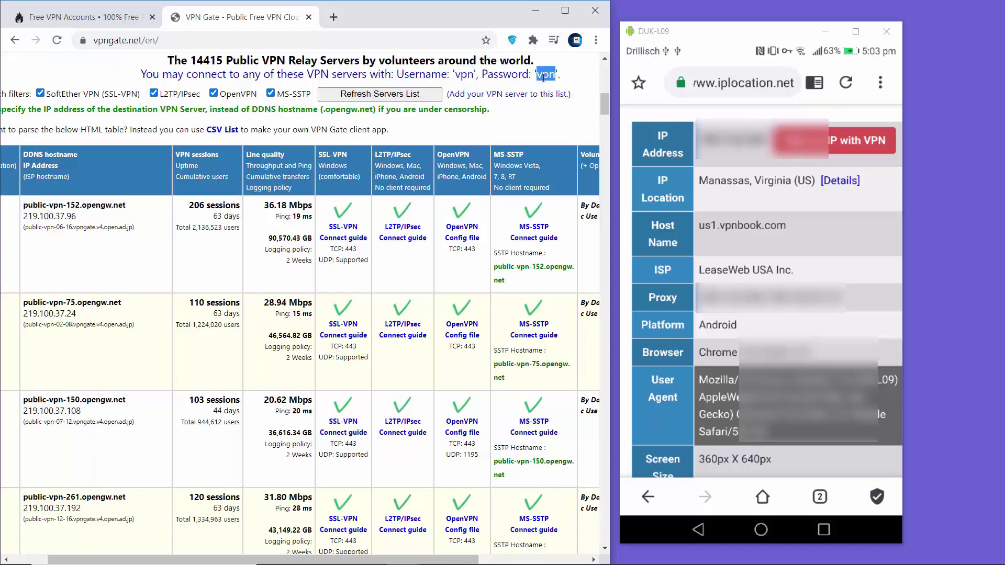